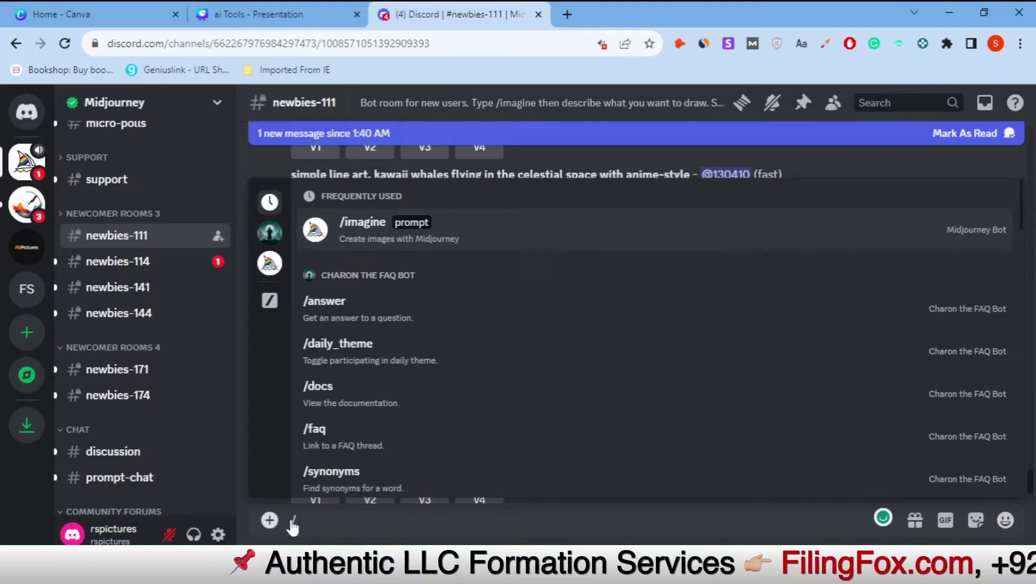
- Start an /imagine command in the newbies-111 channel with the prompt text "a girl's portrait"
key(Tab)
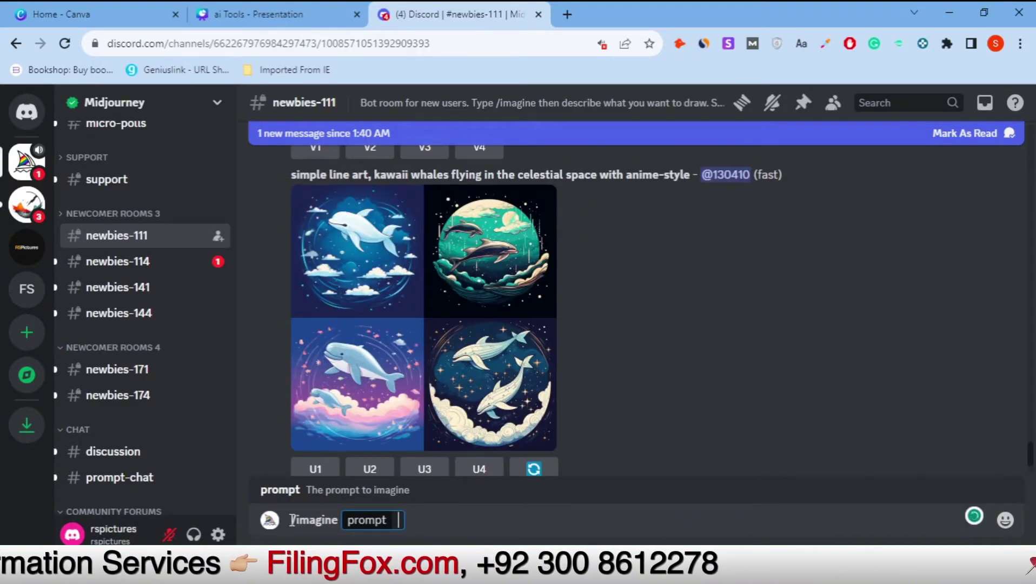
text(a)
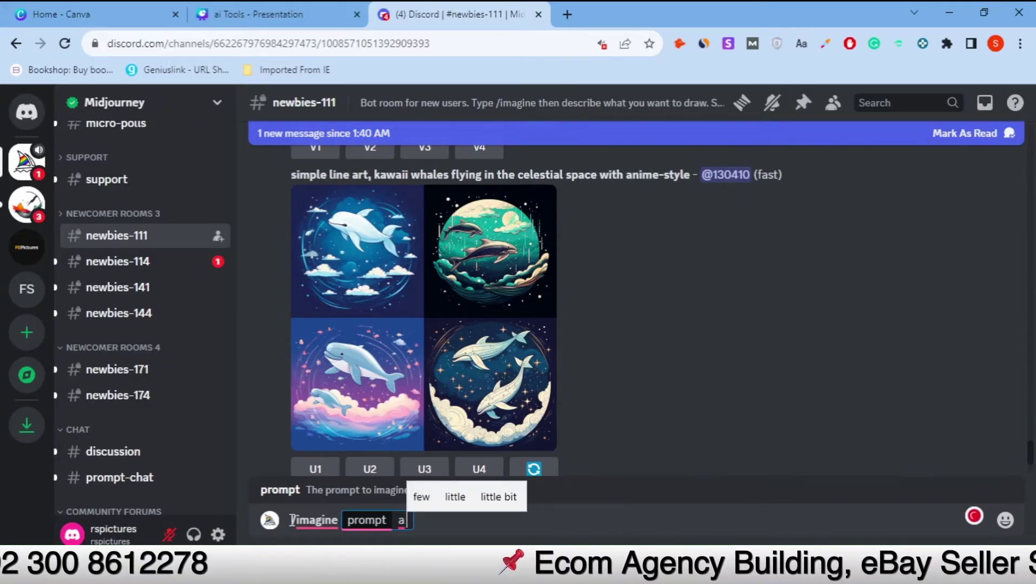
text( gi)
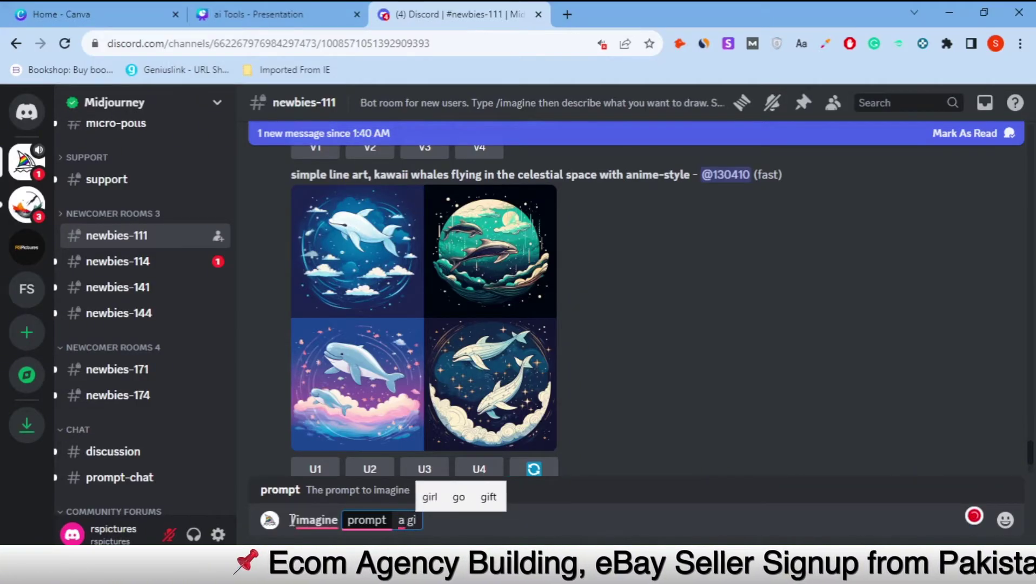
text(rls portt)
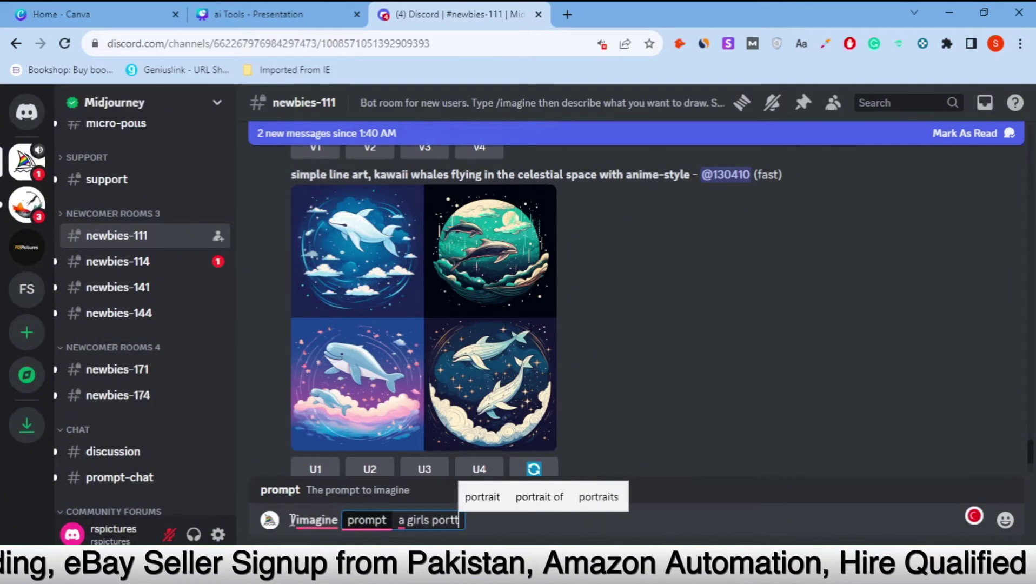
key(BackSpace)
text(rait)
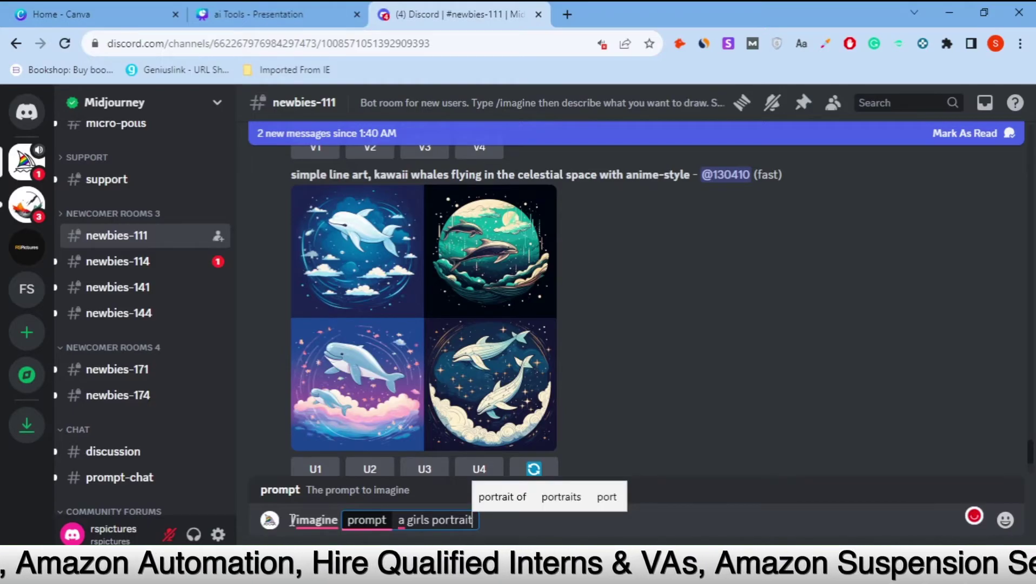
click(430, 522)
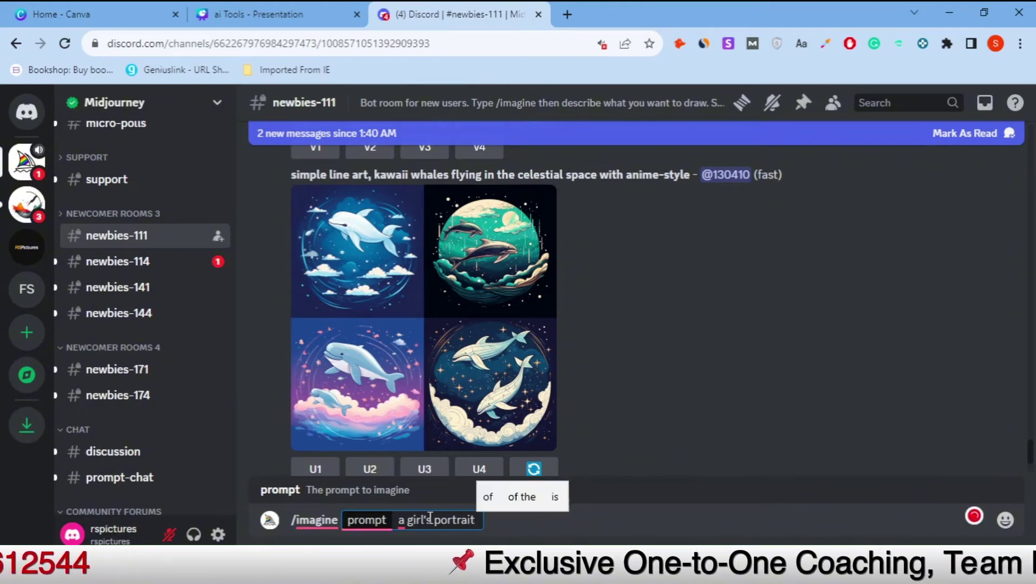
- Append the version parameter "--v 3" to the portrait prompt and submit it to the Midjourney Bot
text(--)
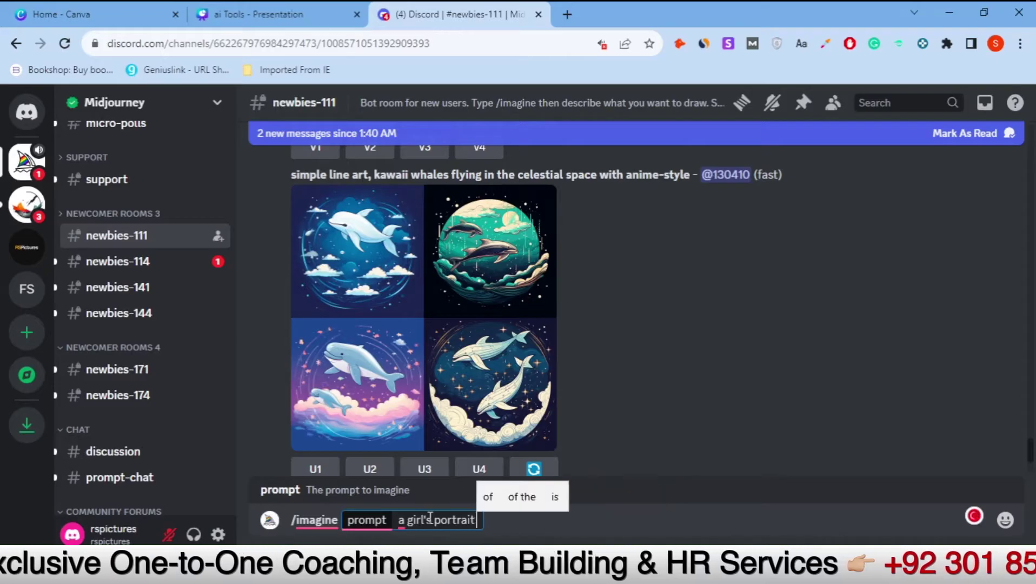
key(BackSpace)
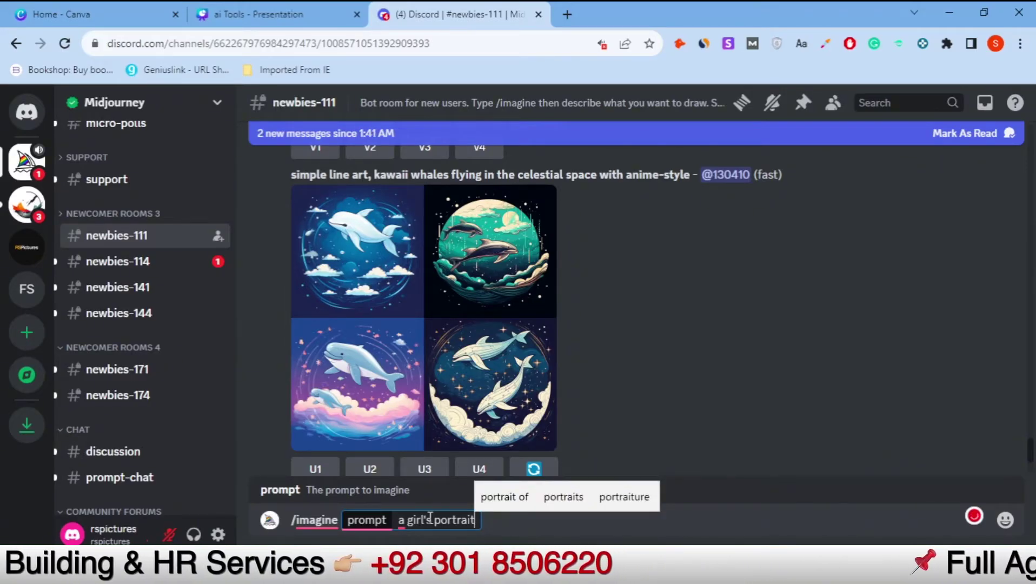
text(--)
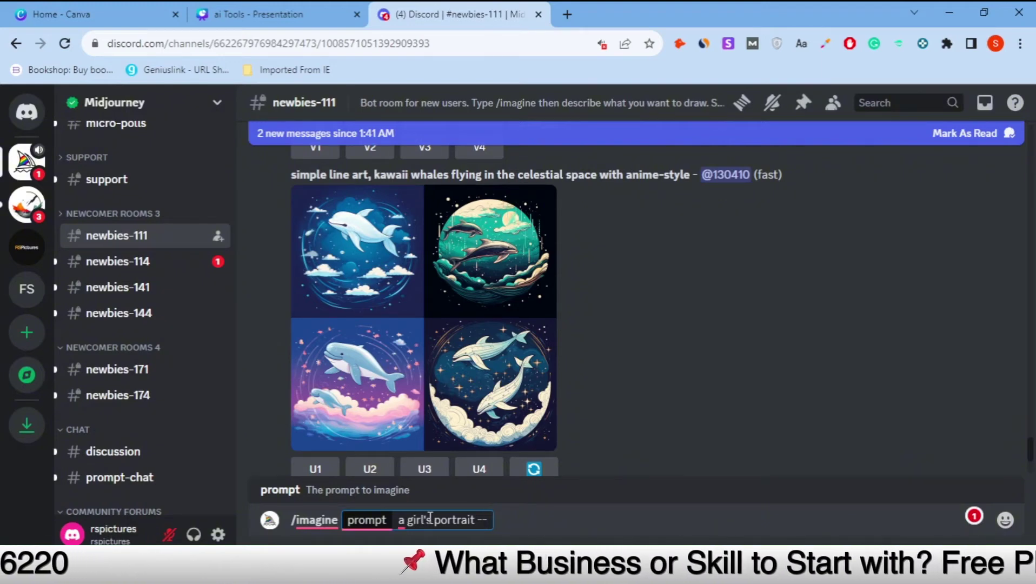
text(v)
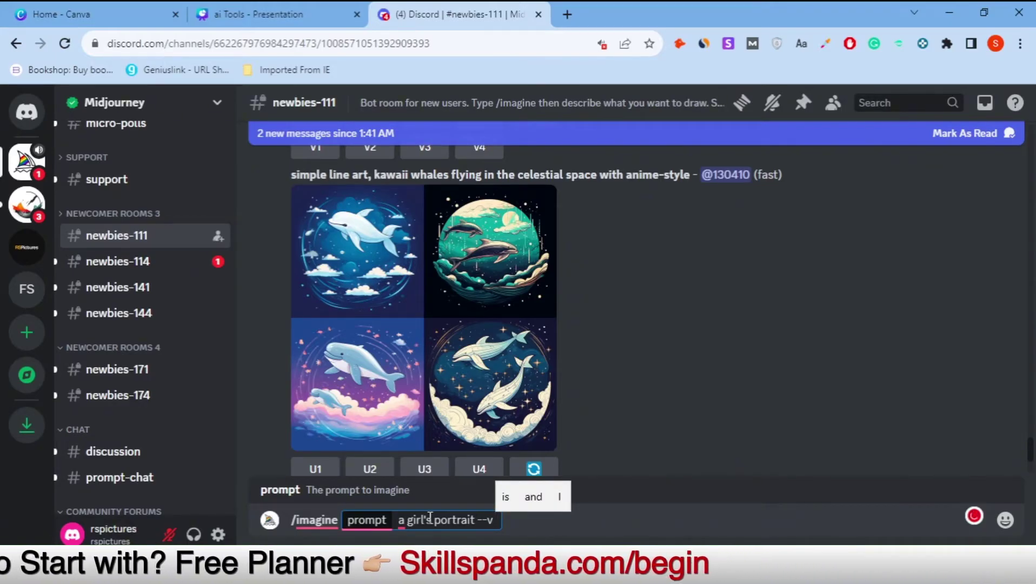
text( 3)
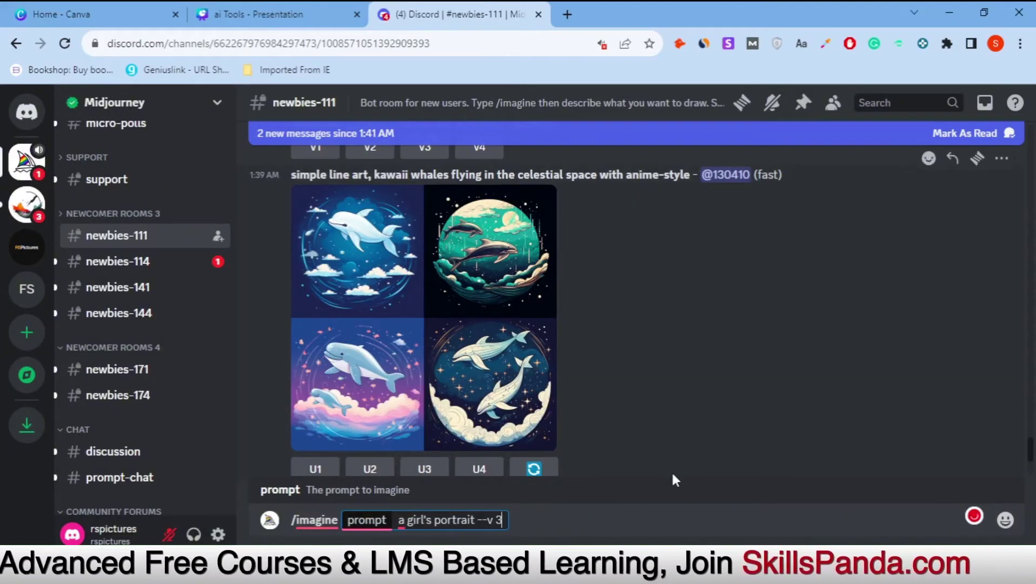
key(Return)
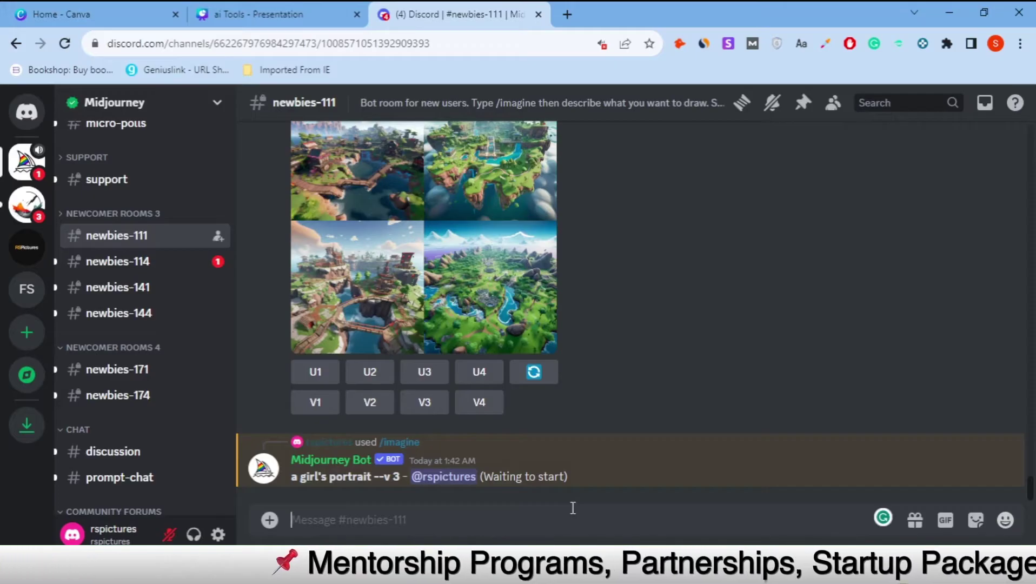
- View the generated version 3 portrait grid enlarged, and close the preview
text(*)
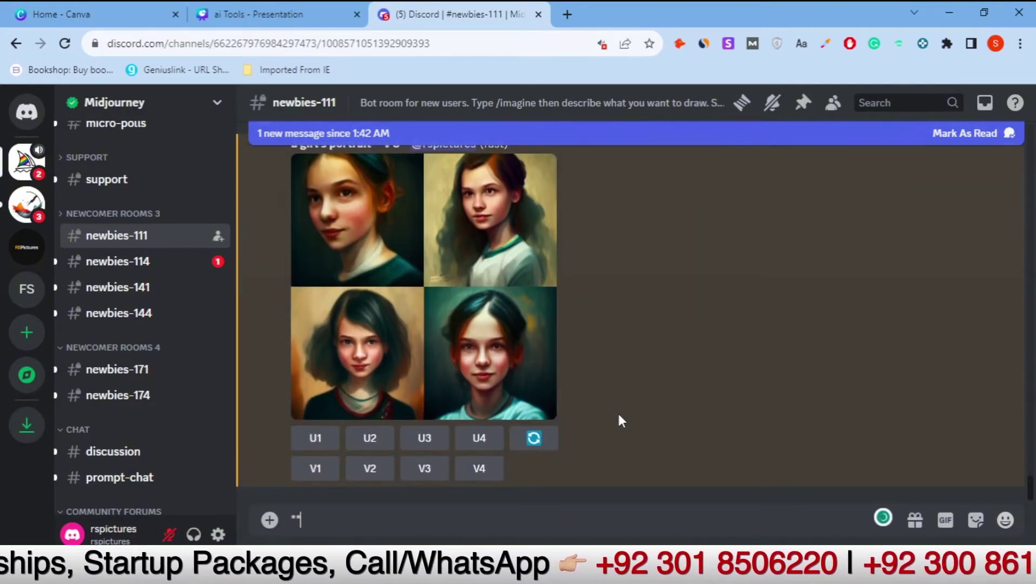
click(376, 297)
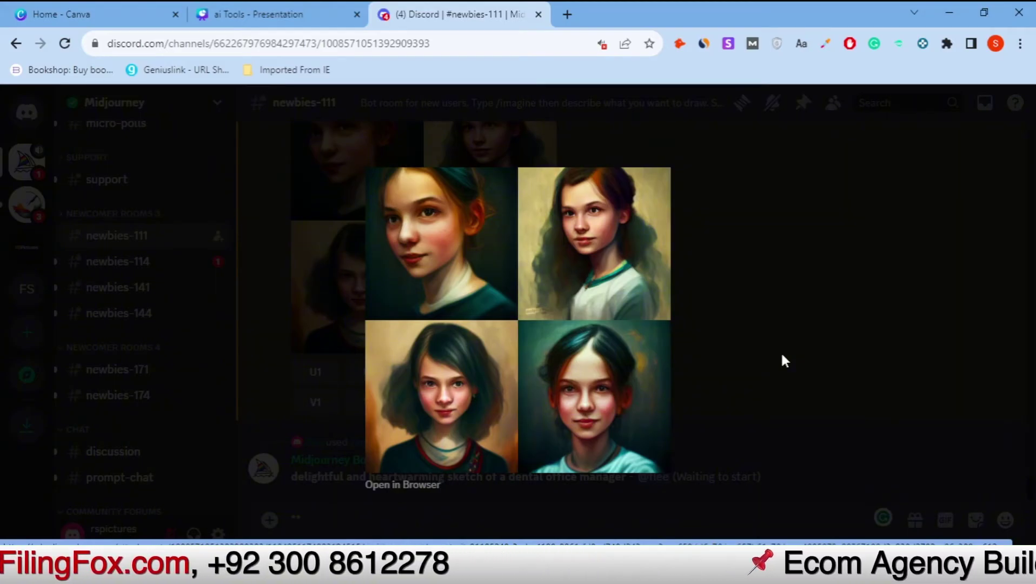
click(782, 361)
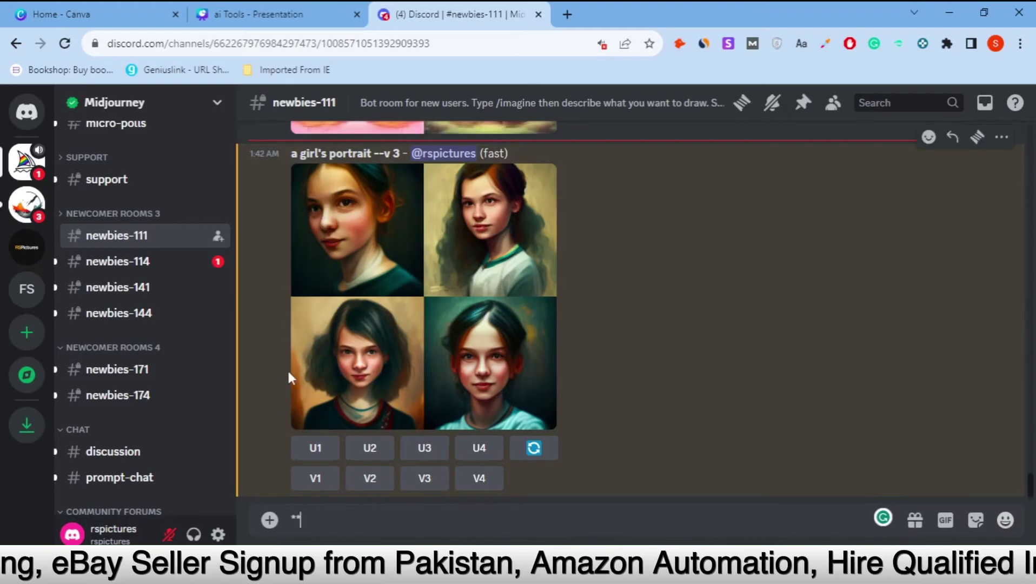
- Upscale the first image of the version 3 girl's portrait grid and go to its upscaled result
click(316, 453)
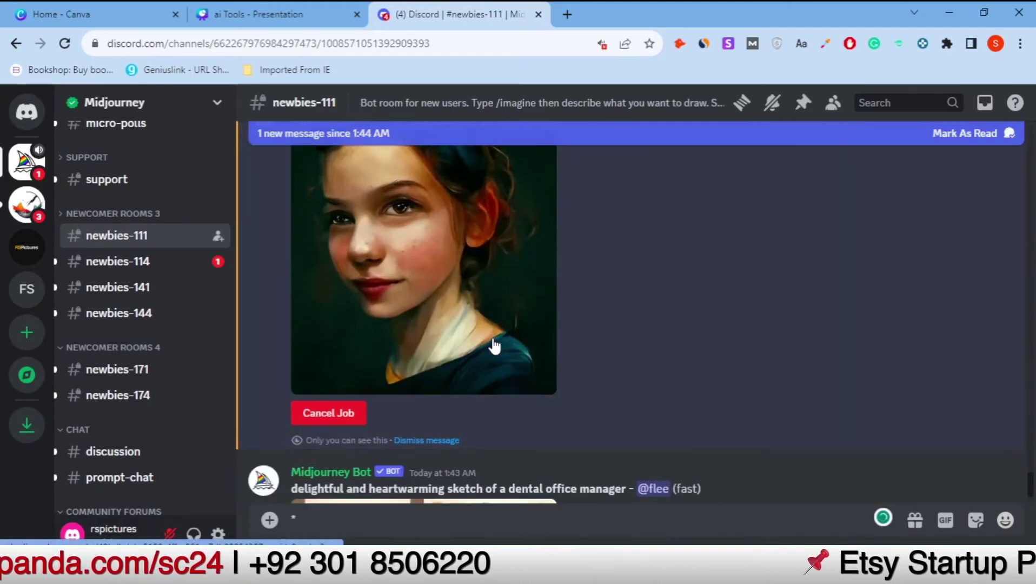
scroll(495, 346, up, 2)
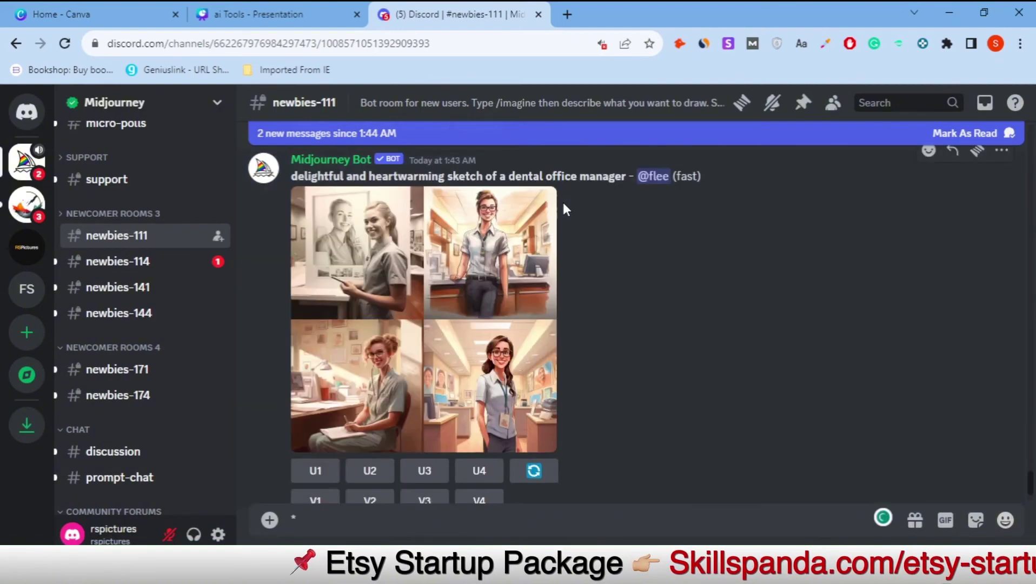
scroll(546, 332, down, 10)
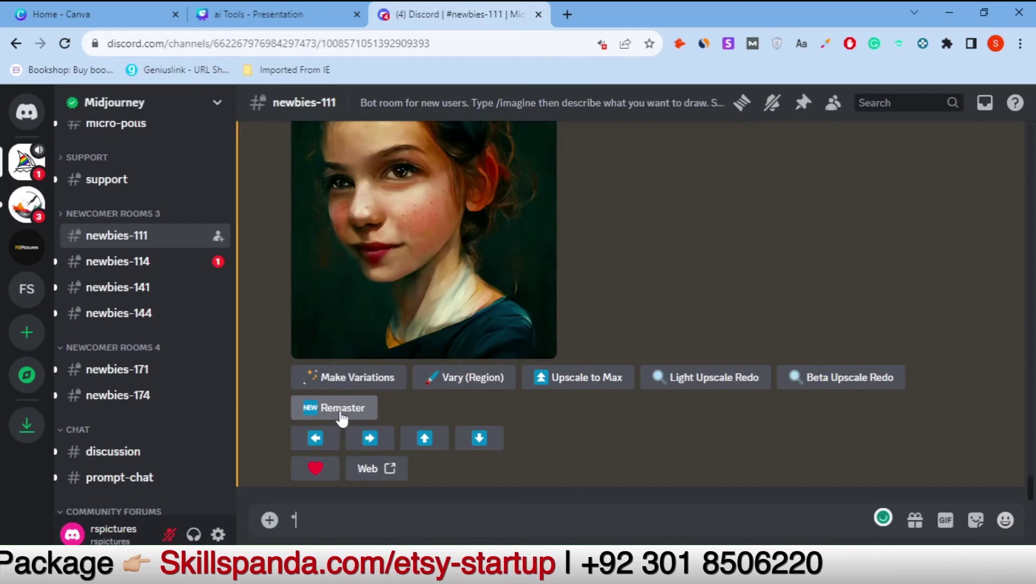
- Remaster the upscaled version 3 girl's portrait
scroll(337, 416, up, 2)
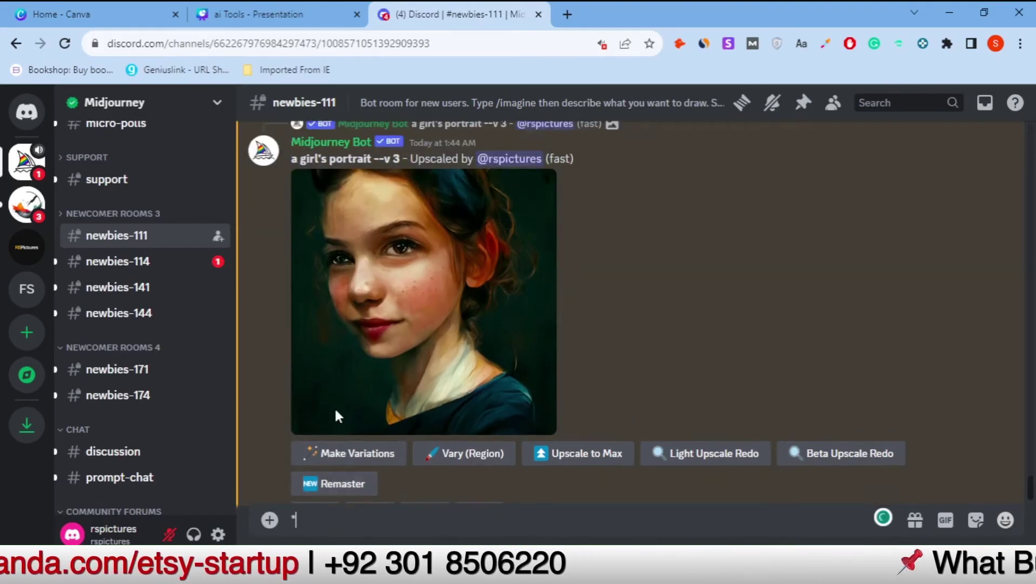
scroll(356, 389, down, 2)
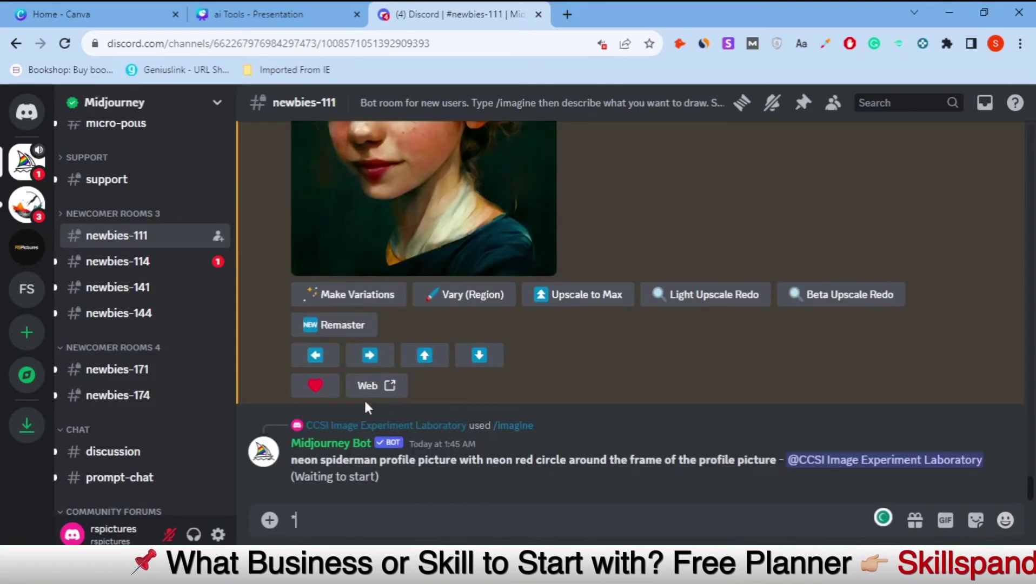
click(346, 331)
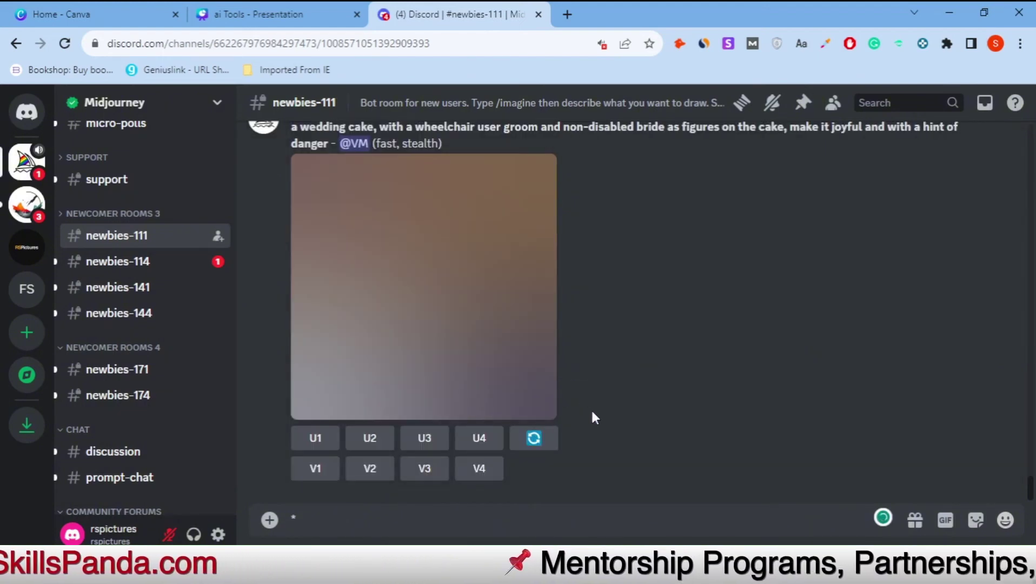
- Open the upscaled version 3 portrait full size in its own browser tab, and return to the Discord channel with the preview closed
scroll(583, 439, up, 8)
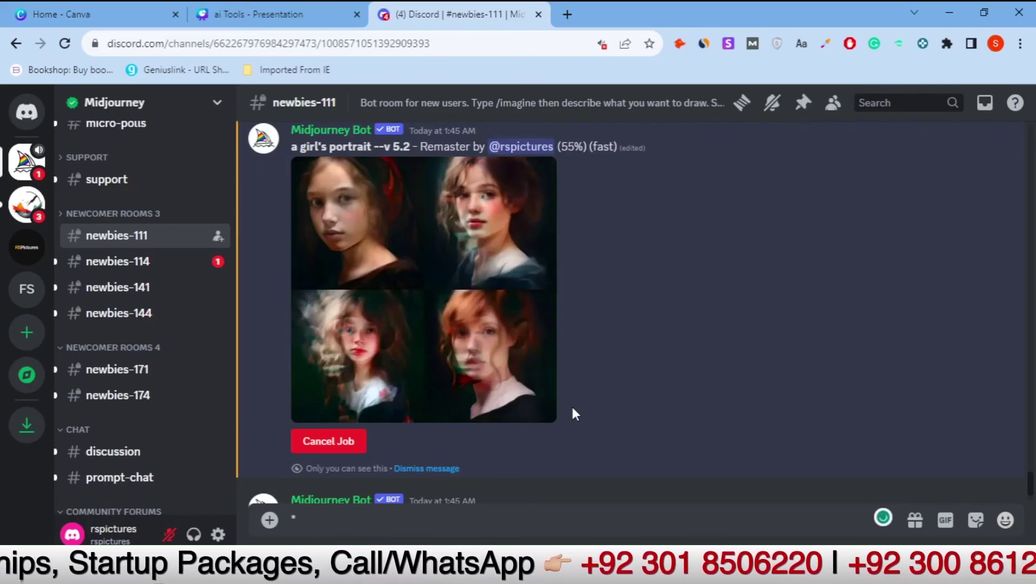
scroll(574, 413, up, 5)
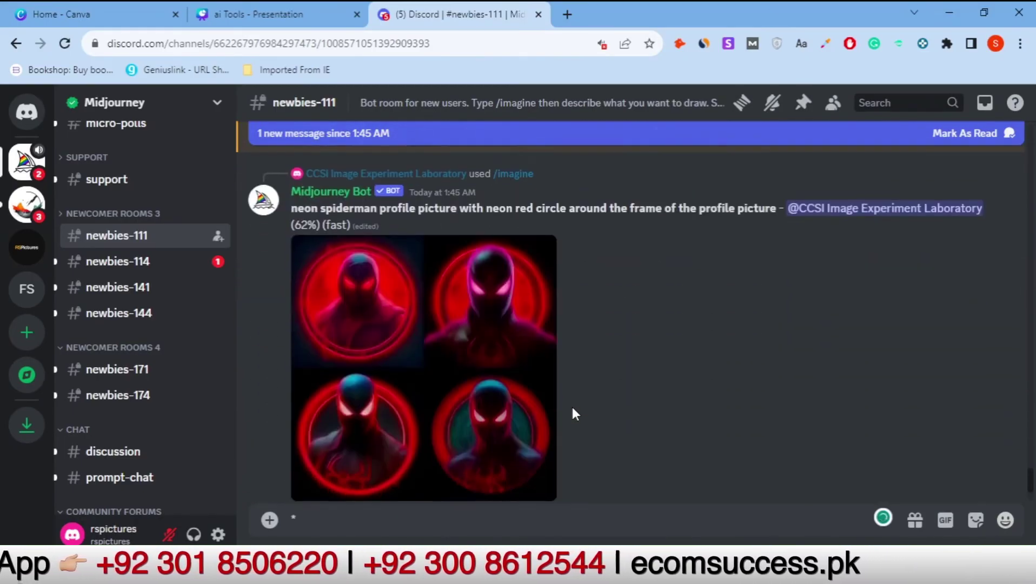
scroll(572, 406, up, 7)
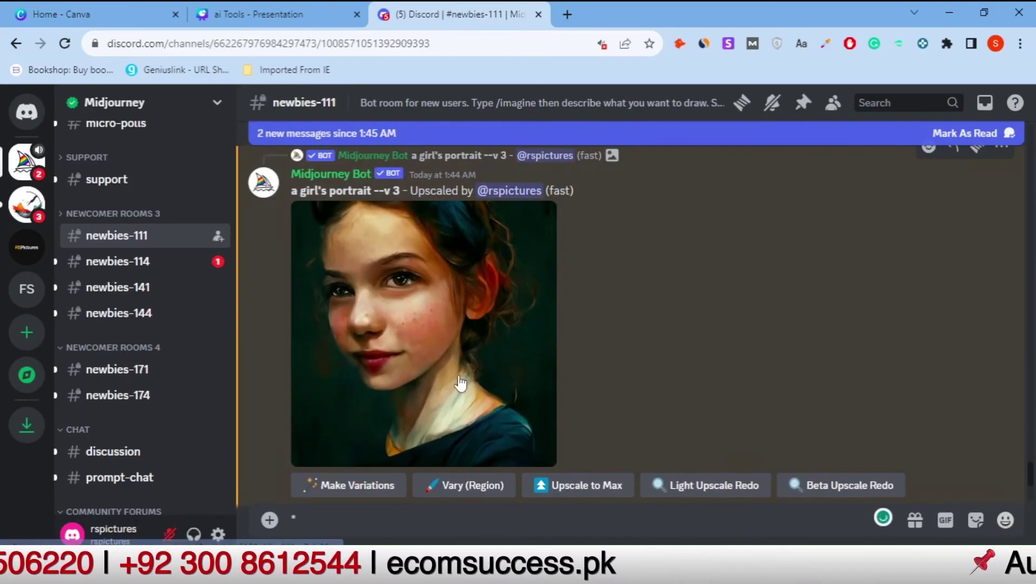
scroll(458, 378, down, 2)
click(459, 354)
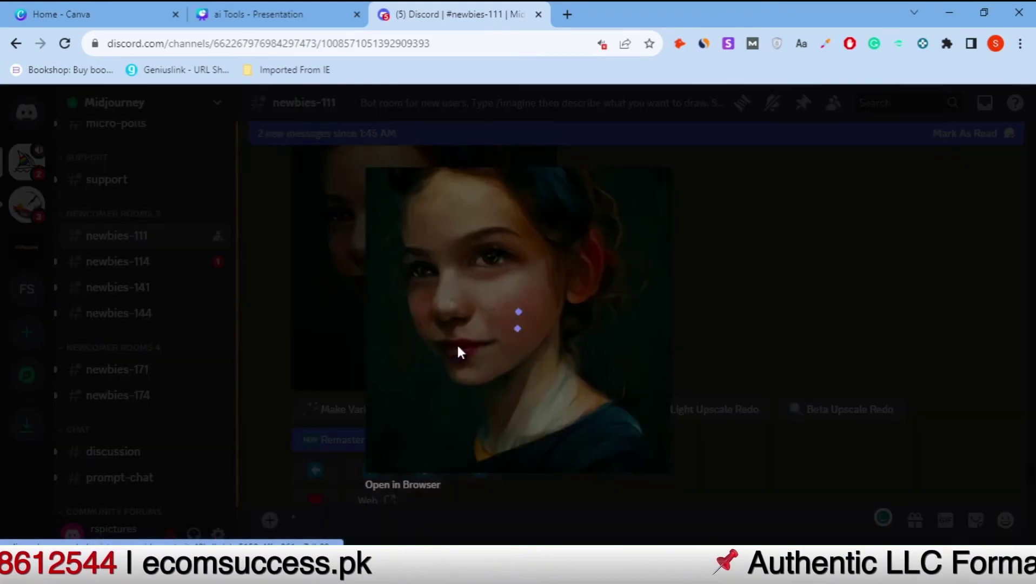
click(411, 491)
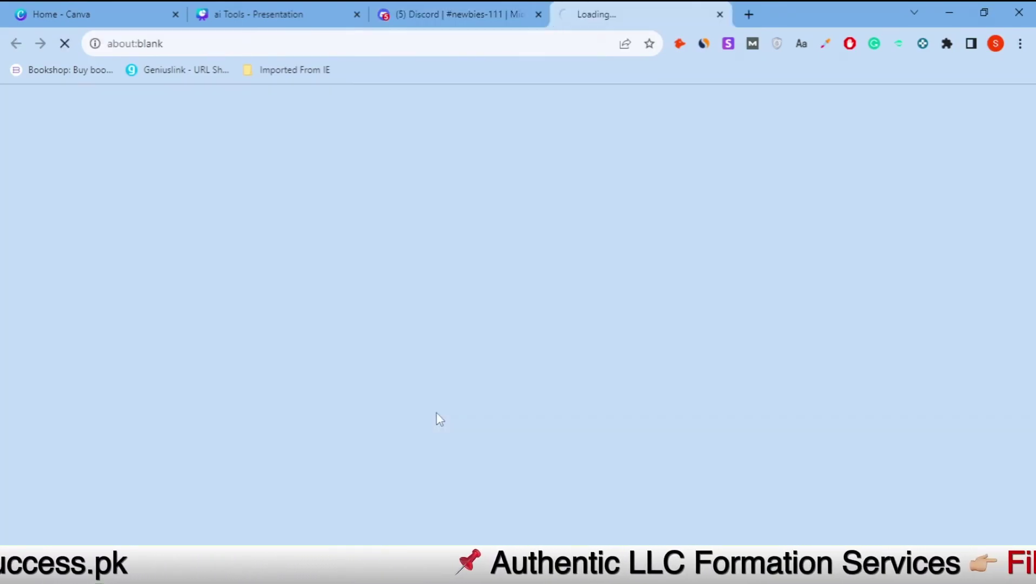
click(432, 14)
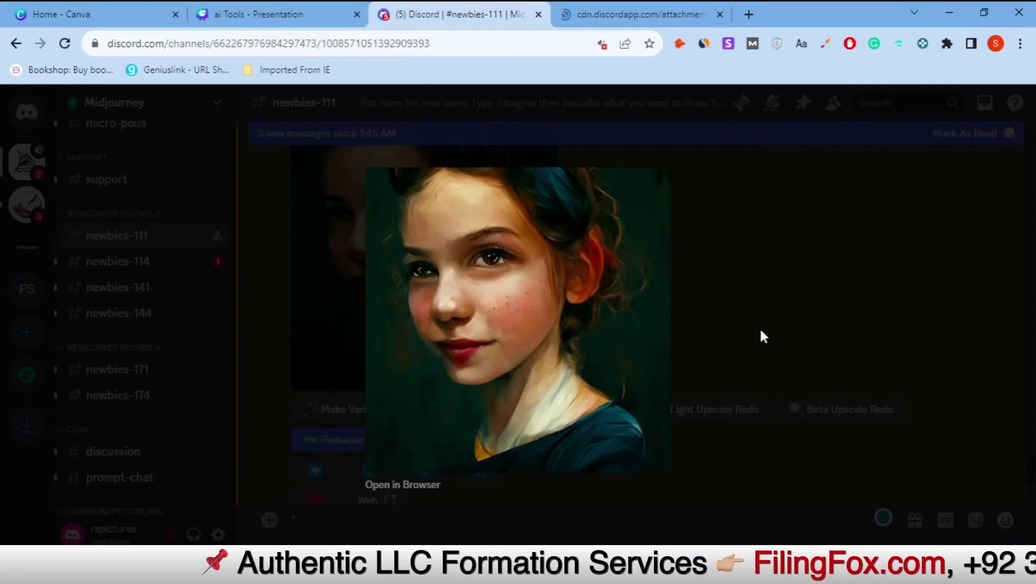
click(760, 327)
- Open the remastered "a girl's portrait --v 5.2" grid full size in its own browser tab
scroll(601, 346, down, 10)
scroll(601, 345, down, 5)
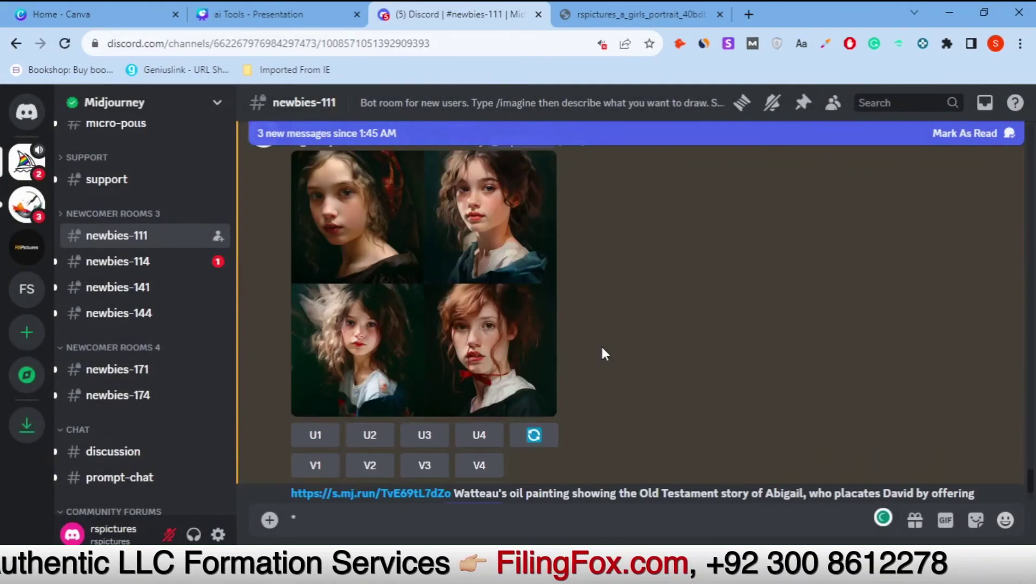
scroll(600, 345, up, 5)
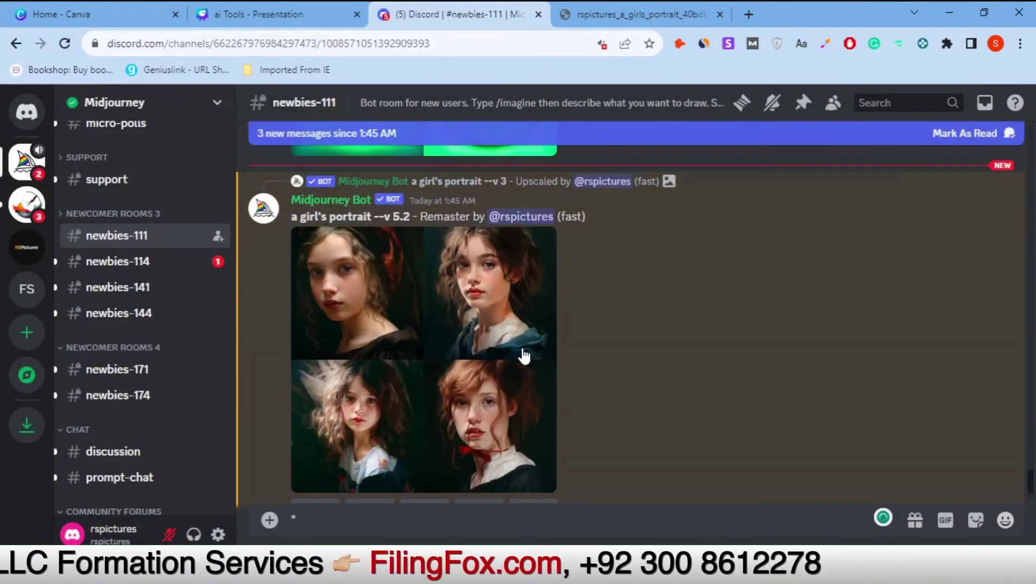
click(429, 348)
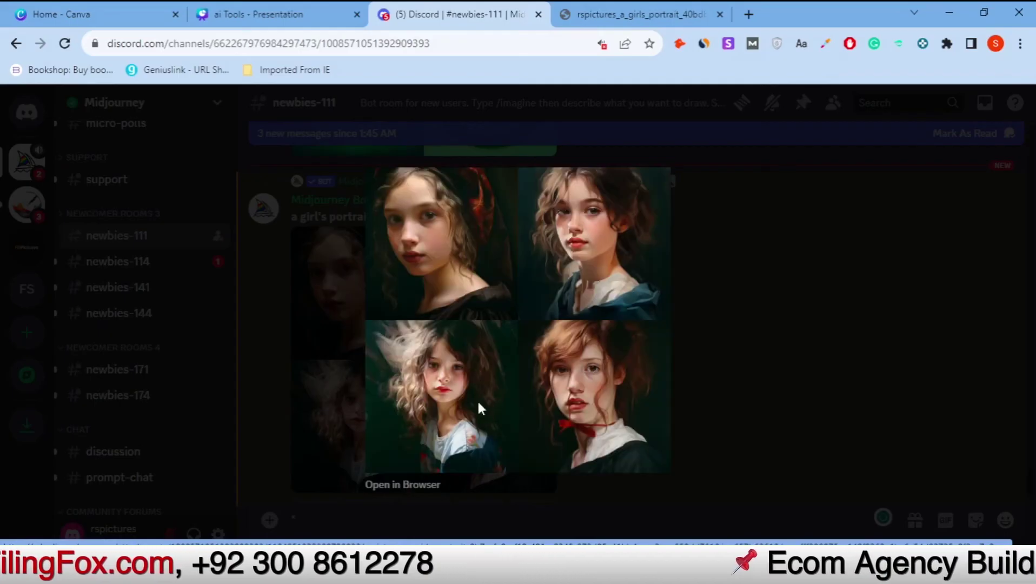
click(389, 485)
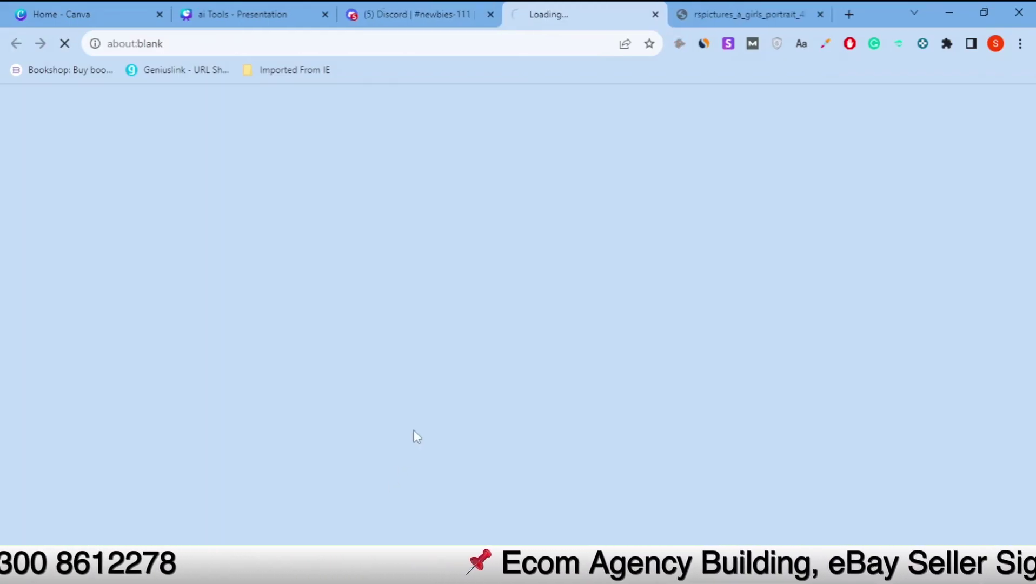
- Compare the version 3 upscaled portrait with the version 5.2 remastered grid by alternating between their image tabs
click(711, 18)
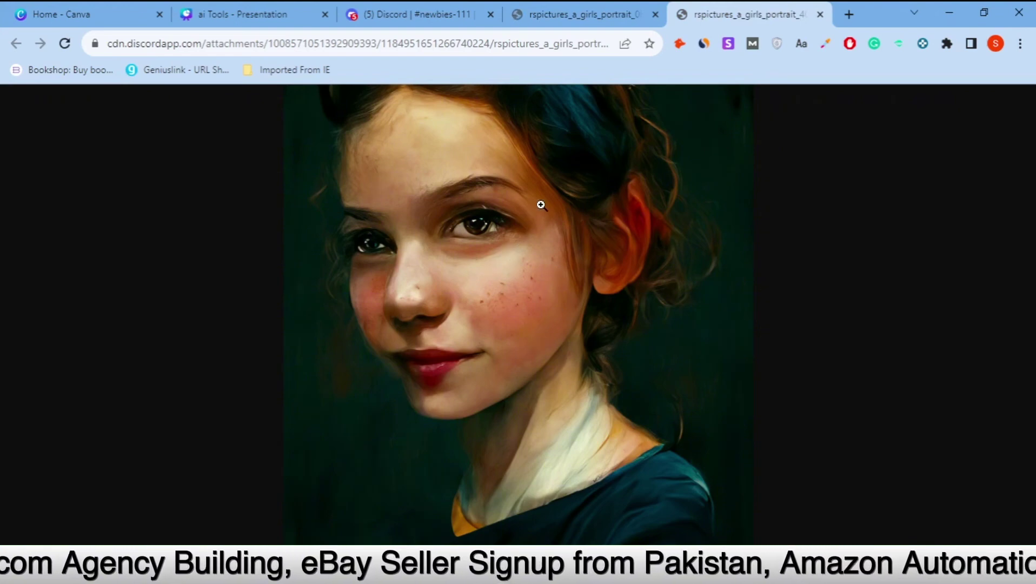
click(581, 14)
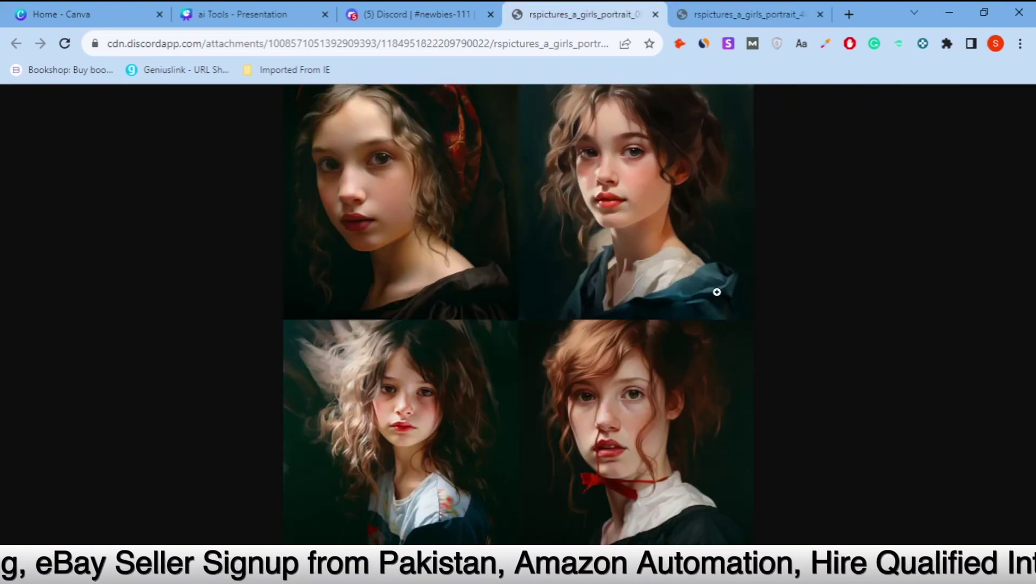
click(746, 14)
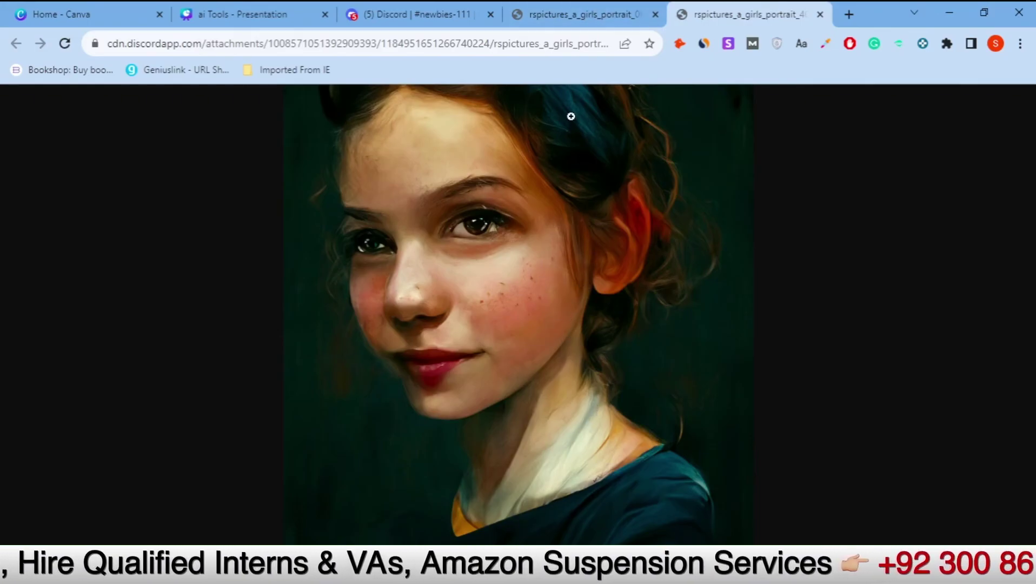
click(572, 15)
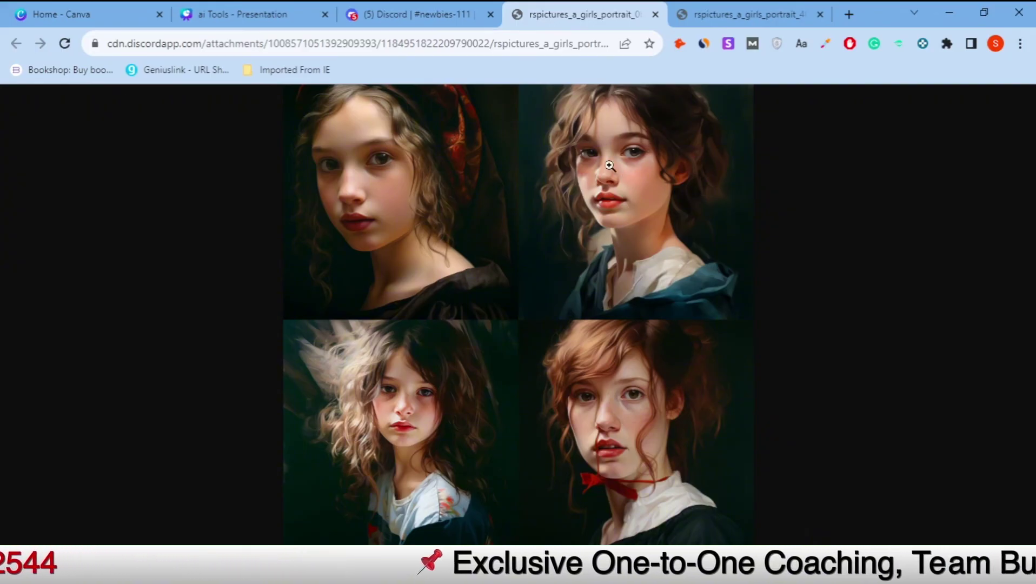
click(771, 8)
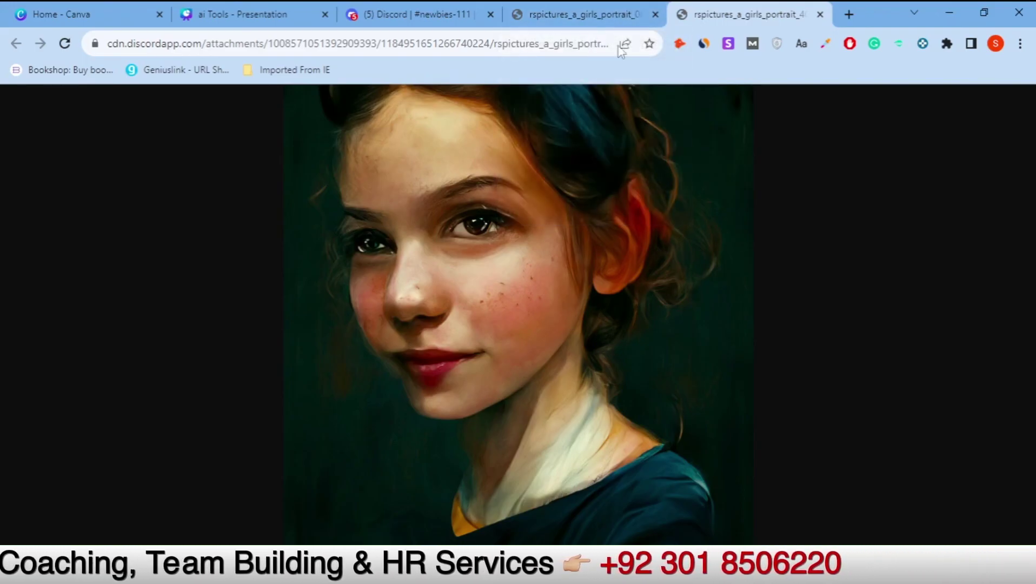
click(641, 7)
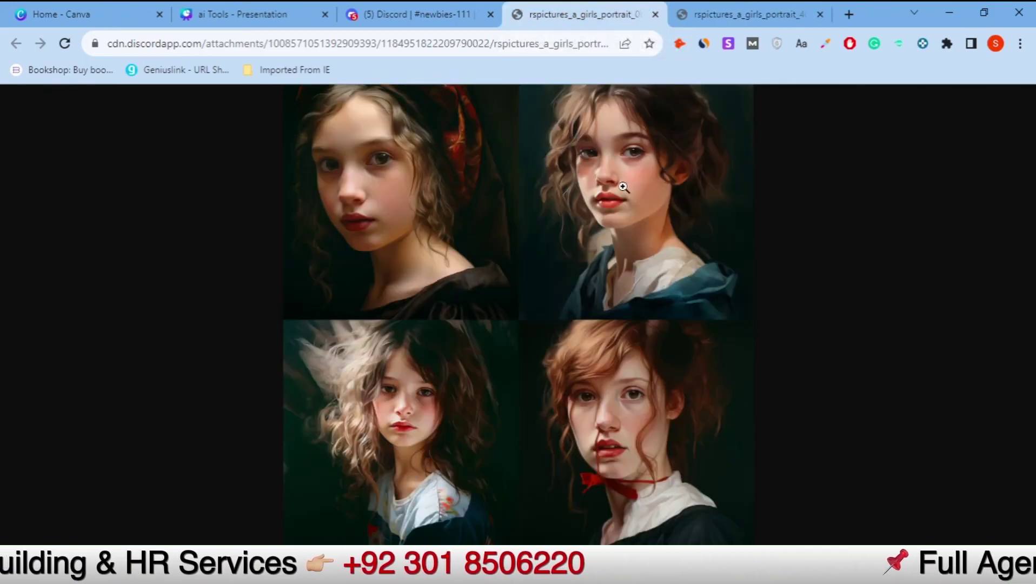